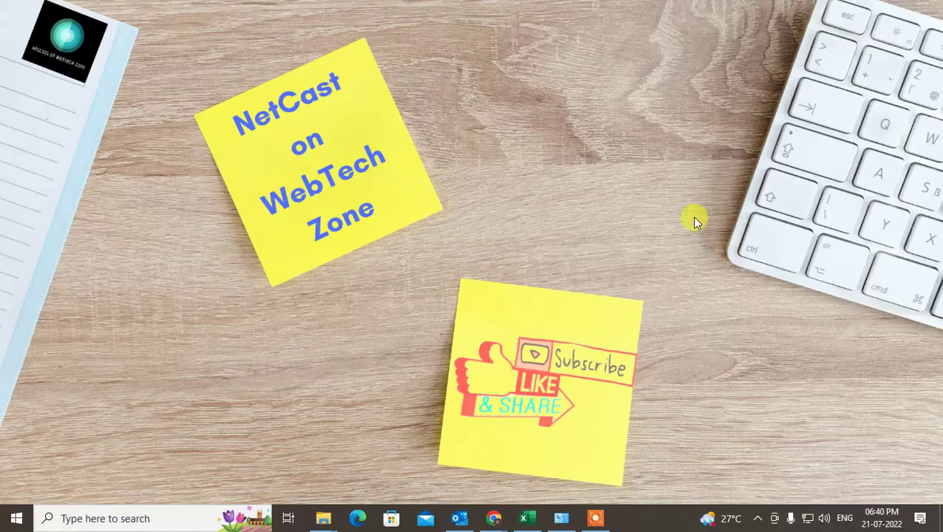
Step: Refresh the Windows desktop from its right-click menu
right_click(474, 108)
left_click(551, 150)
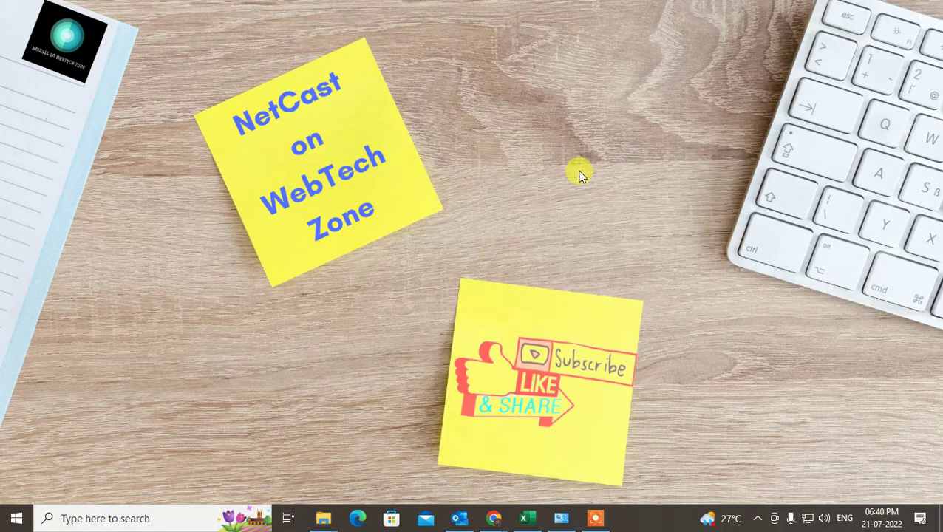
Step: Launch Outlook from the taskbar and show the Inbox messages
left_click(458, 518)
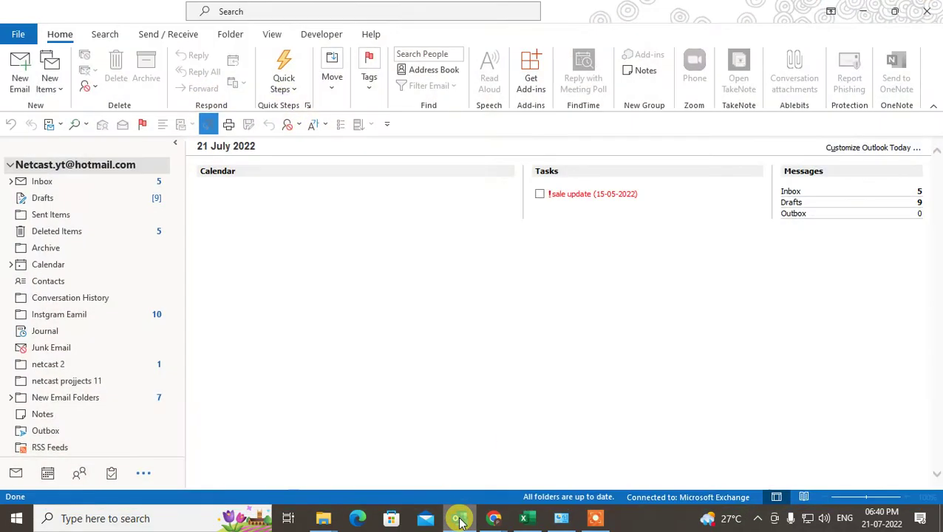
left_click(74, 181)
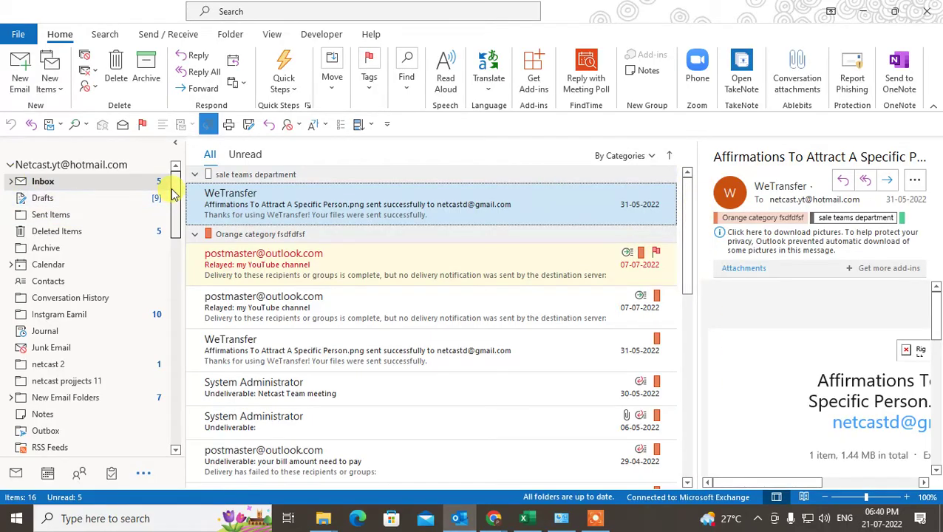
mouse_move(172, 191)
left_mouse_down()
mouse_move(185, 385)
mouse_move(185, 169)
mouse_move(189, 400)
mouse_move(190, 143)
left_mouse_up()
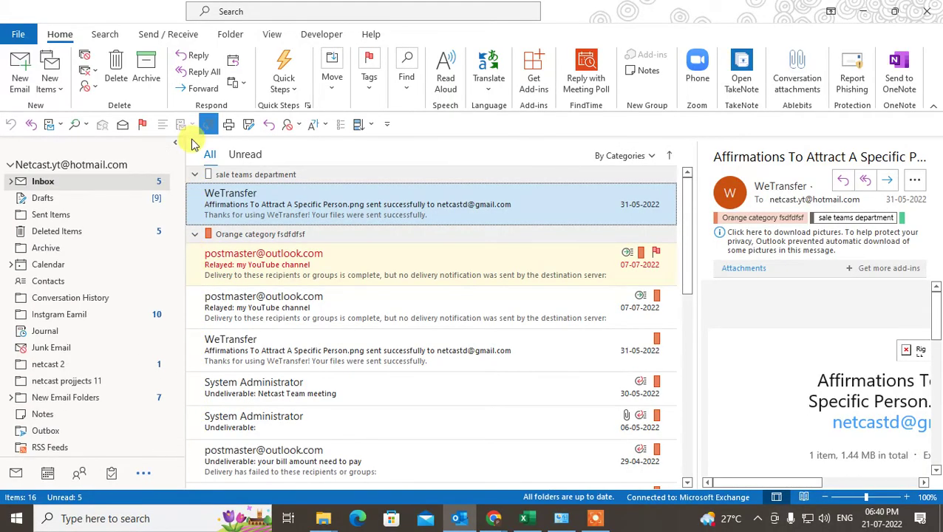
Step: Start the Import/Export wizard from File > Open & Export
left_click(15, 35)
left_click(73, 109)
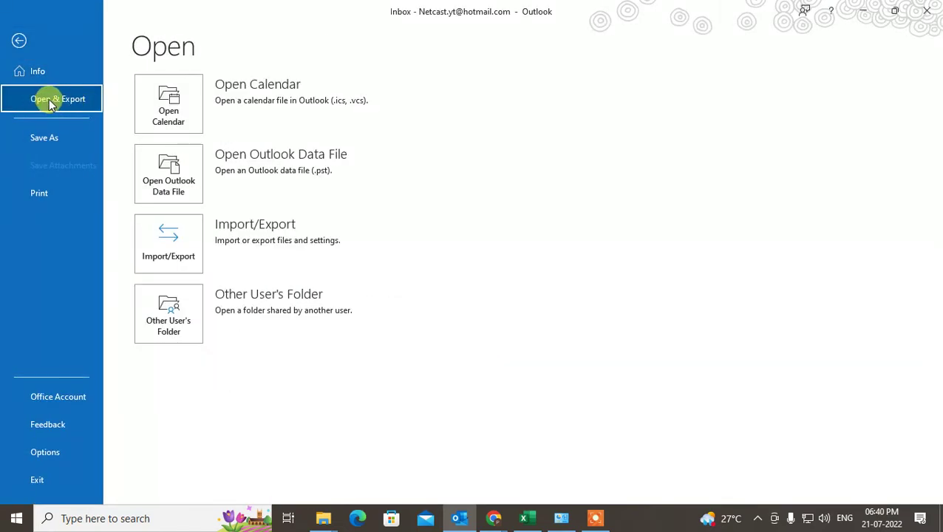
left_click(169, 256)
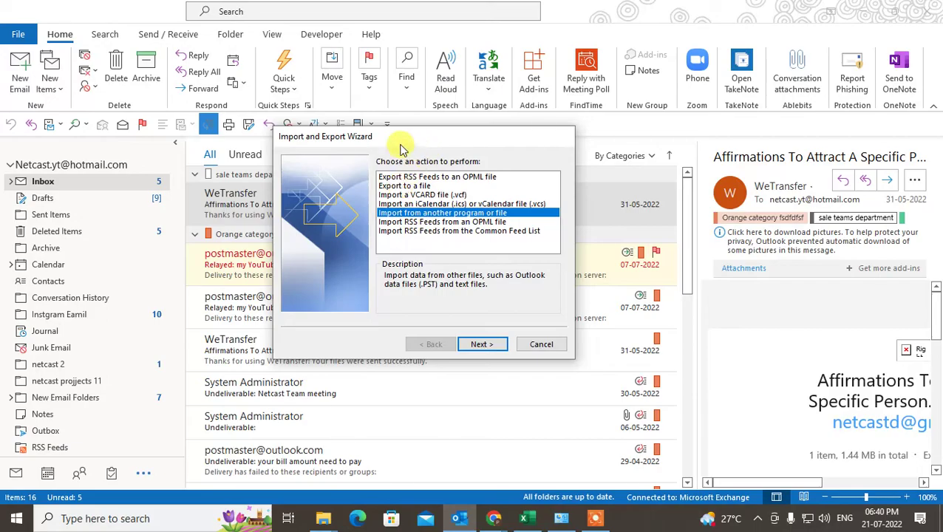
left_click_drag(418, 137, 400, 133)
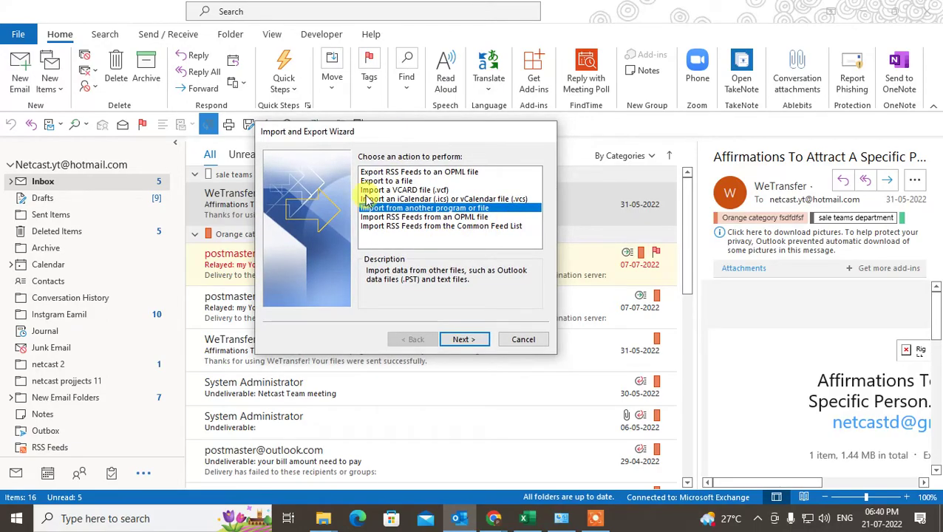
Step: Choose Export to a file with the Outlook Data File (.pst) format
left_click(393, 182)
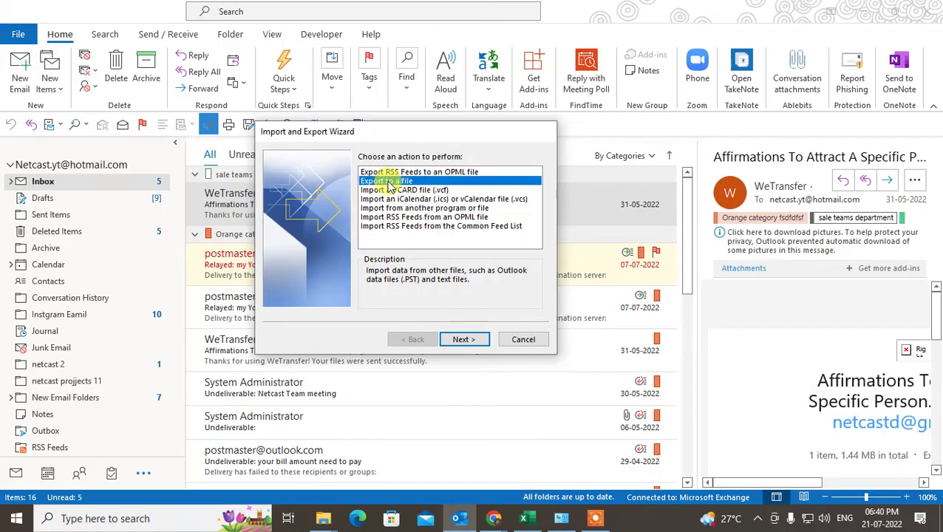
left_click(458, 340)
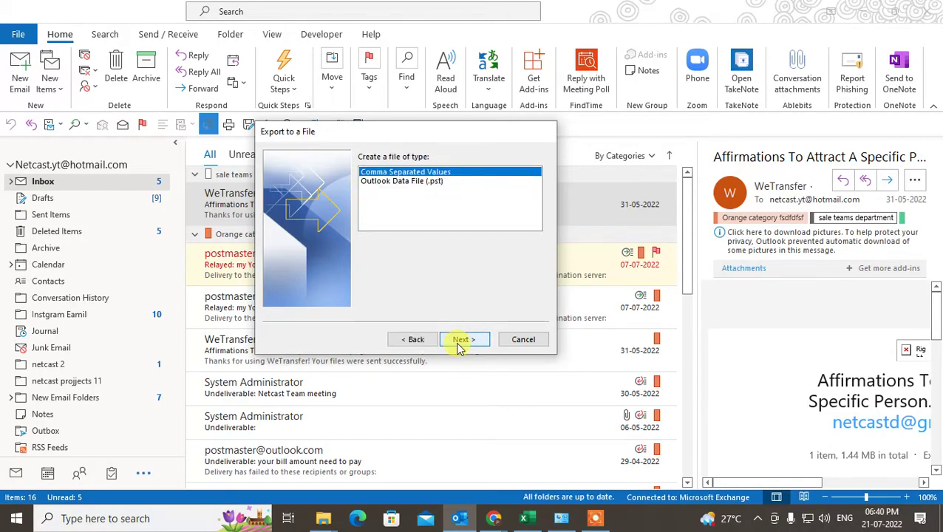
left_click(392, 182)
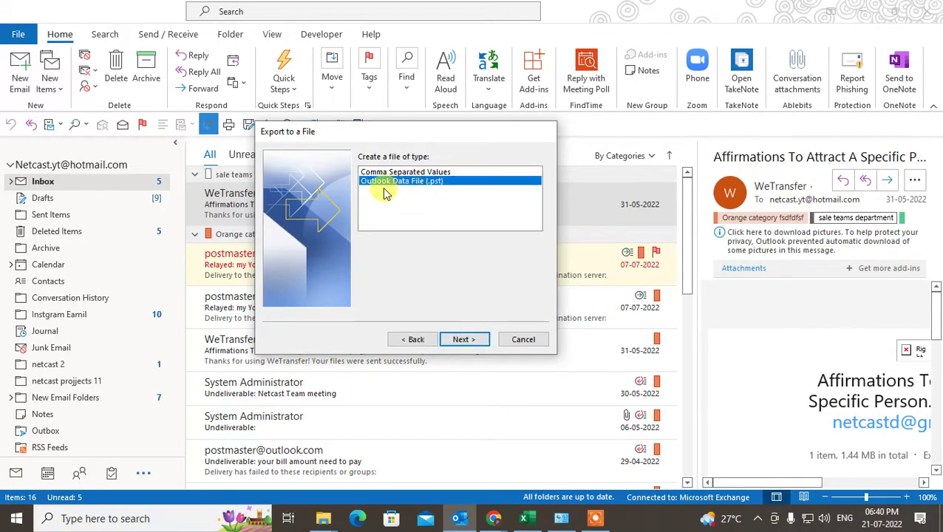
left_click(463, 339)
Step: Expand the Gmail account's folder tree in the export list
left_click(431, 187)
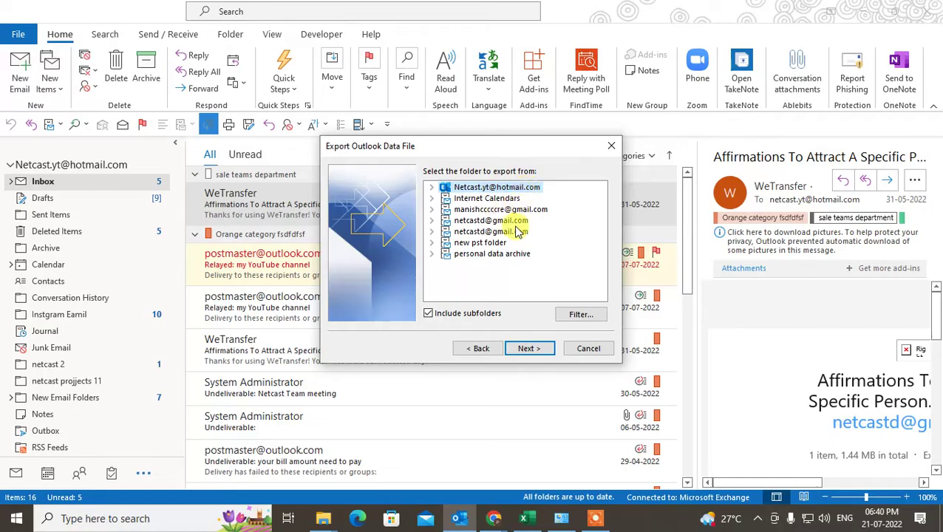
left_click(431, 231)
left_click(473, 188)
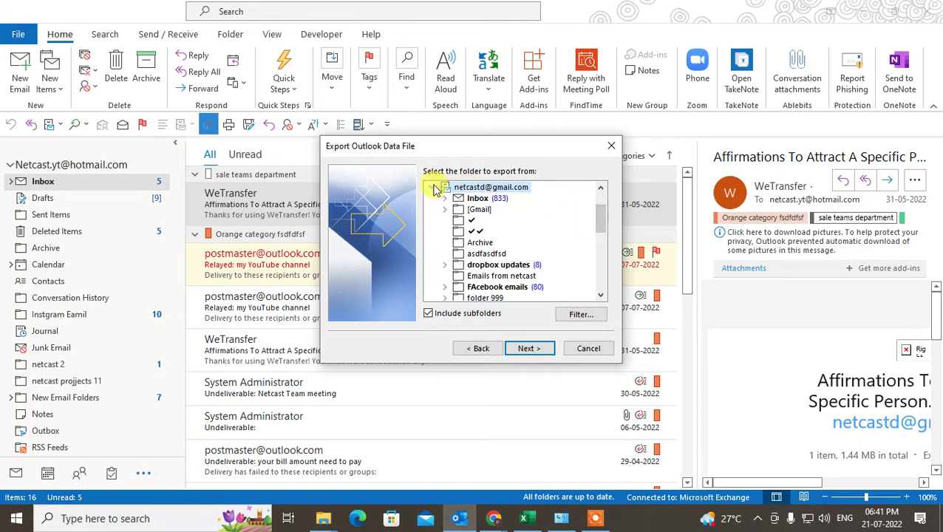
left_click(435, 189)
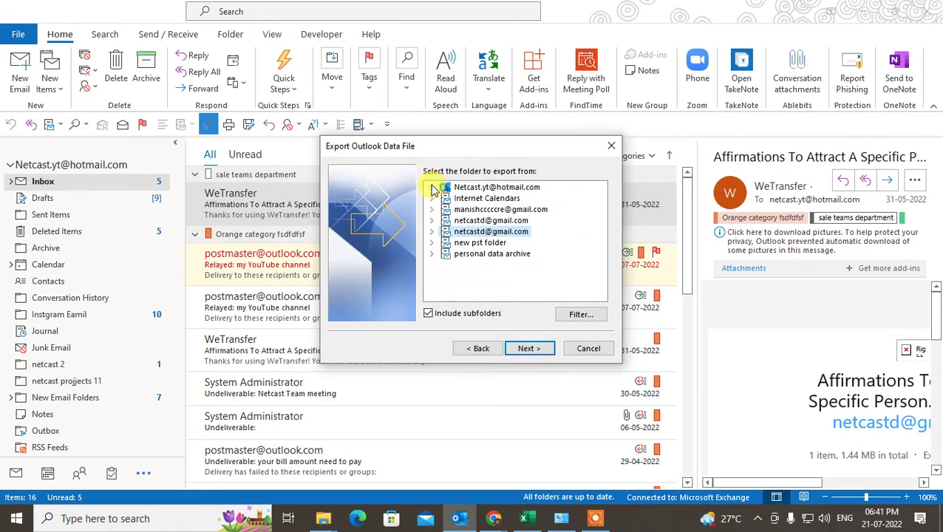
left_click(431, 232)
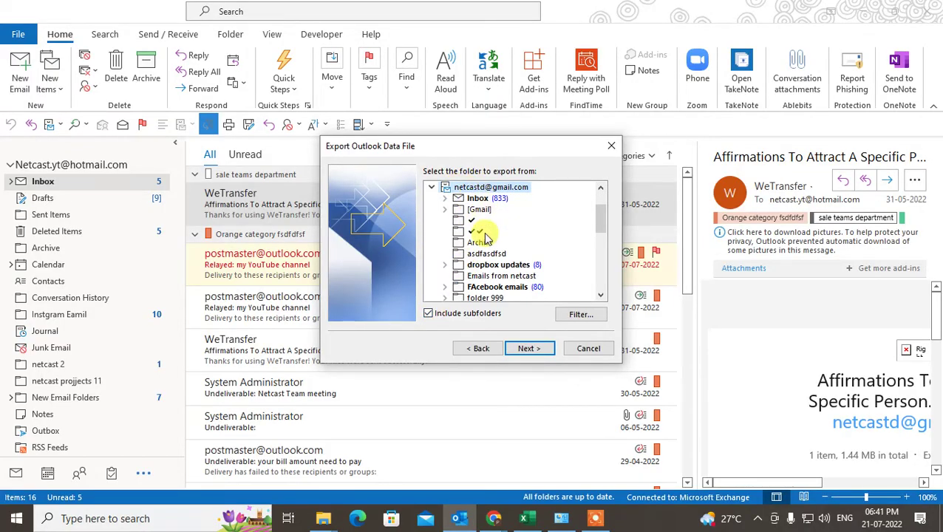
scroll(485, 248, "down", 2)
scroll(485, 248, "down", 1)
scroll(491, 255, "up", 2)
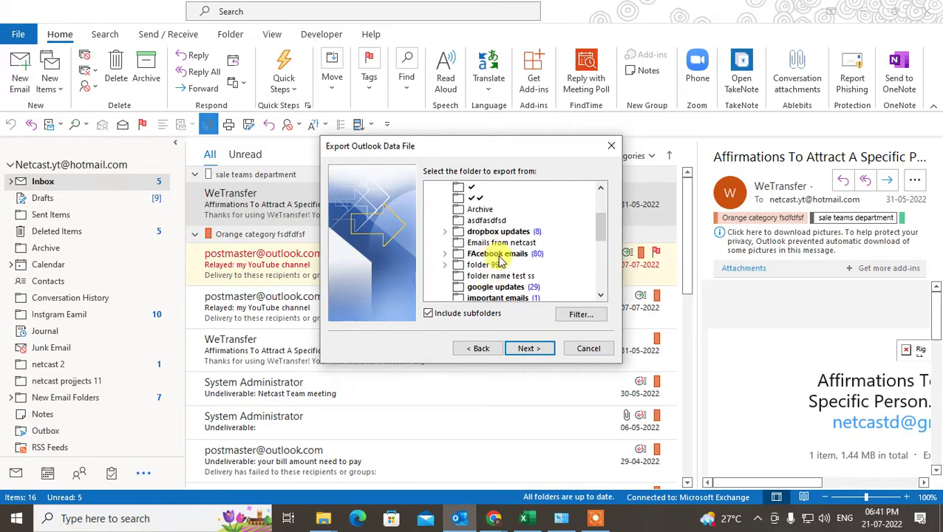
scroll(501, 260, "up", 1)
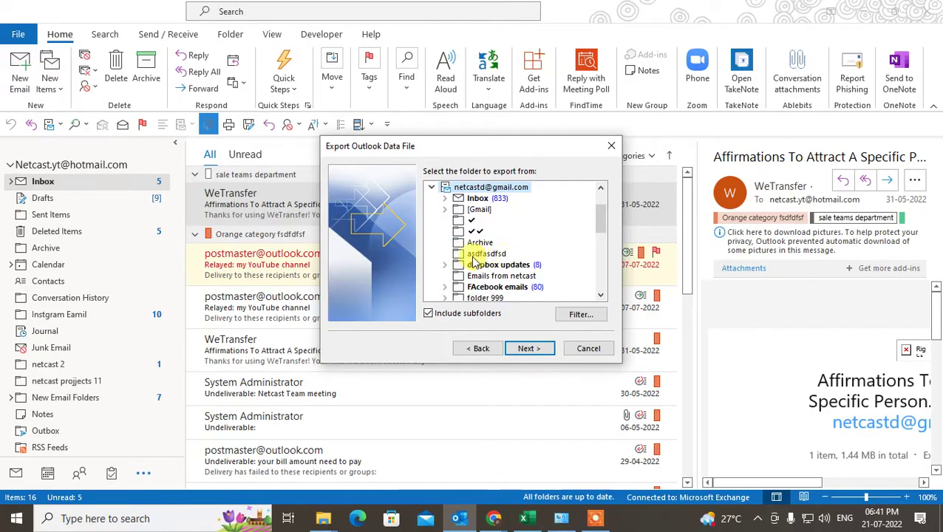
Step: Select the Archive folder with Include subfolders ticked, then continue
left_click(479, 254)
left_click(428, 313)
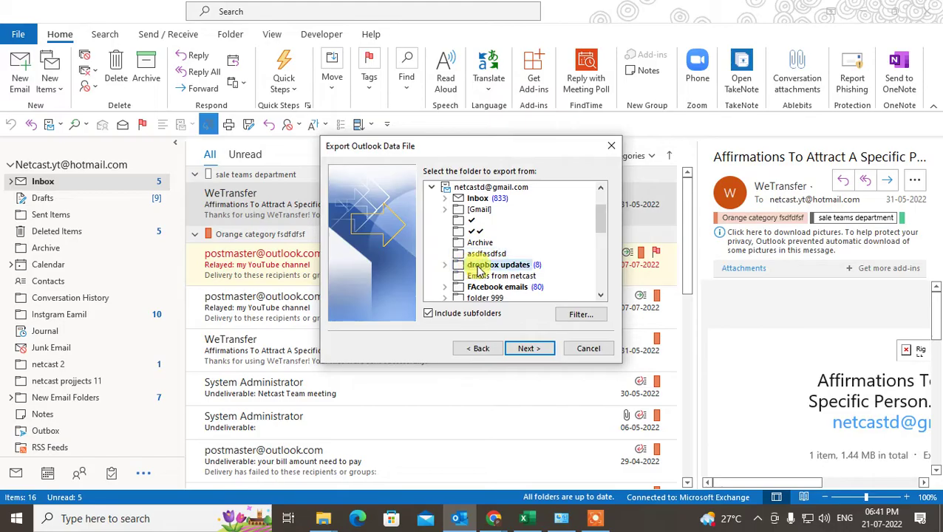
left_click(444, 264)
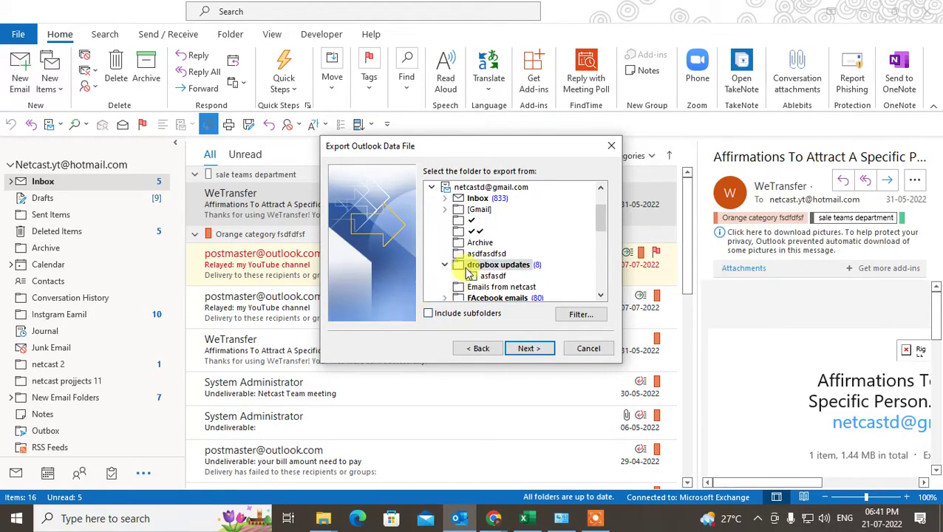
left_click(481, 245)
left_click(428, 314)
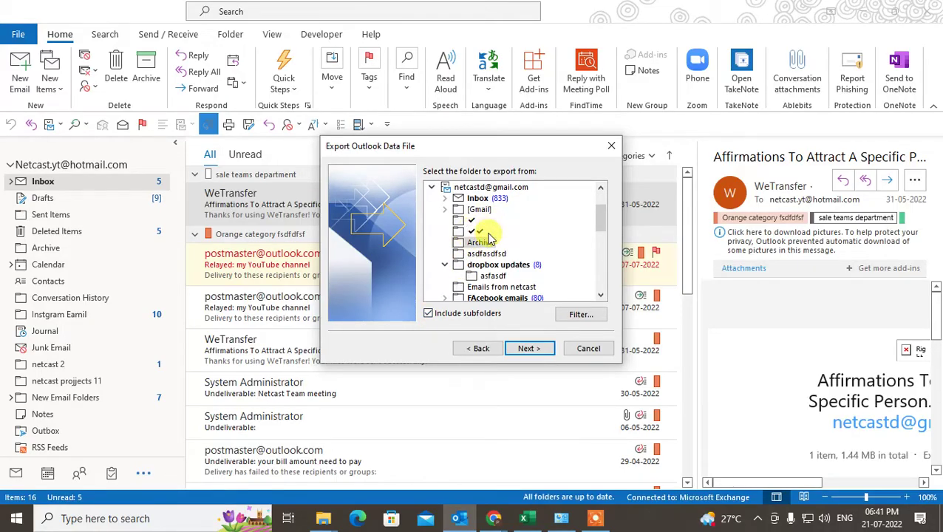
left_click(471, 193)
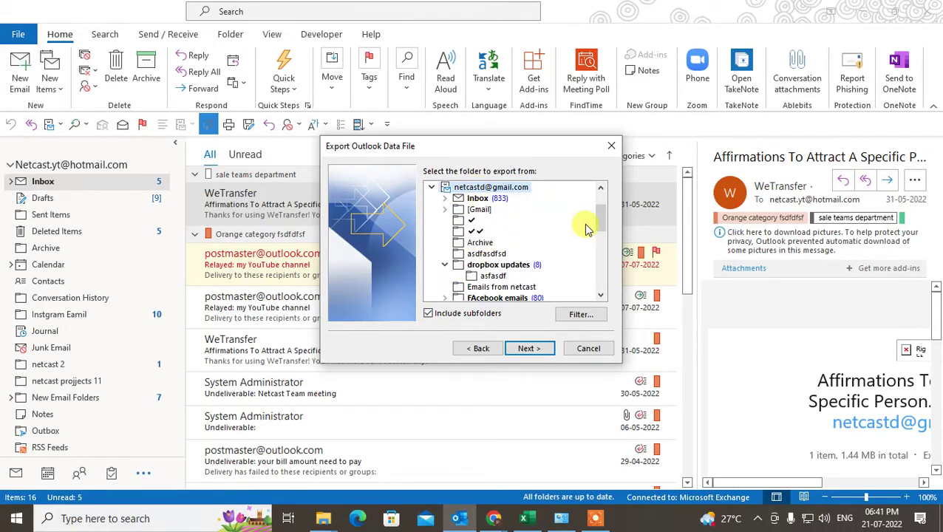
left_click(529, 348)
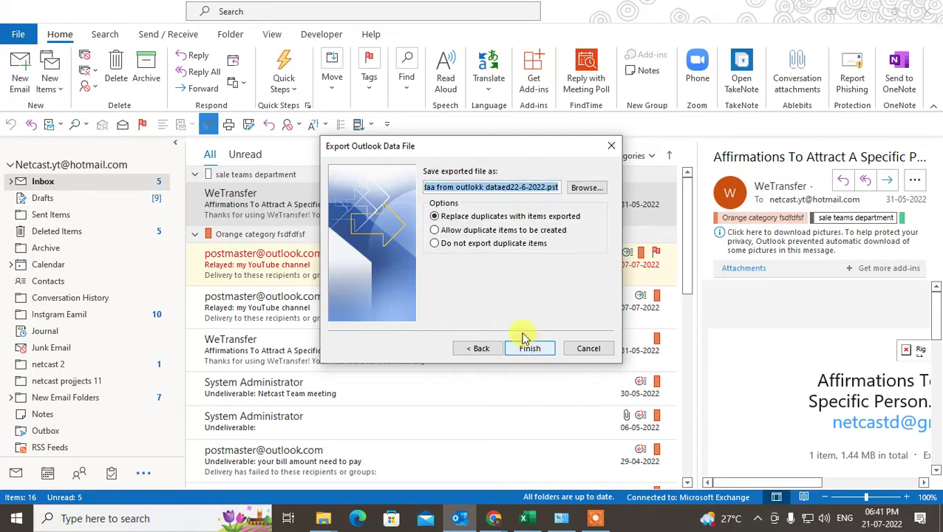
left_click(584, 188)
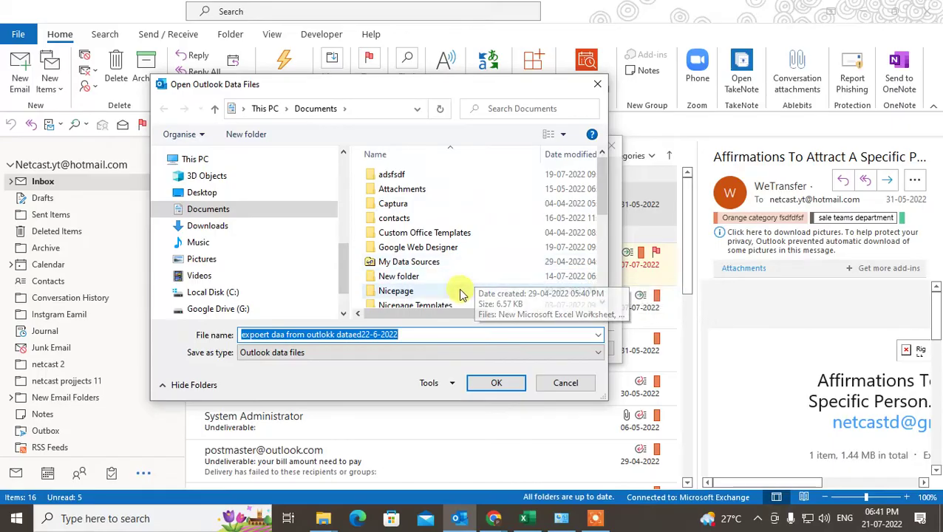
scroll(444, 281, "down", 2)
scroll(458, 288, "down", 3)
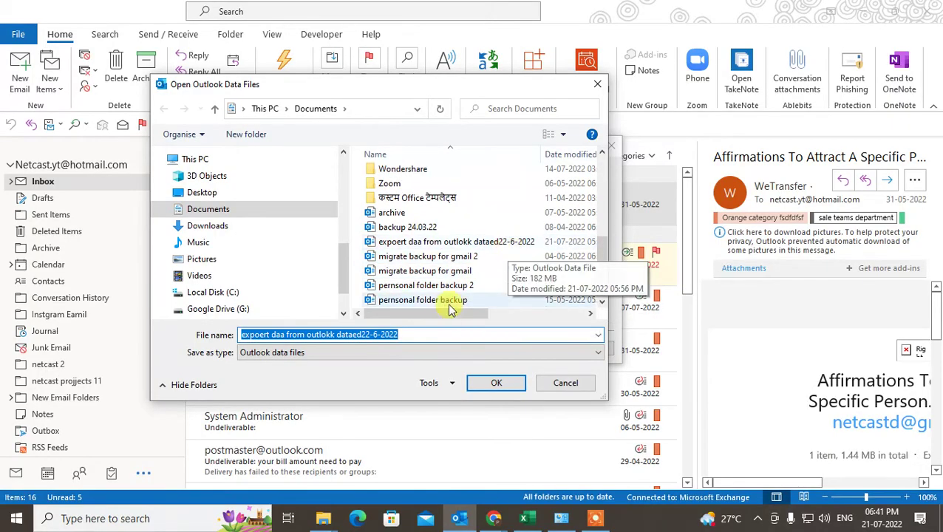
left_click(421, 332)
type("2444")
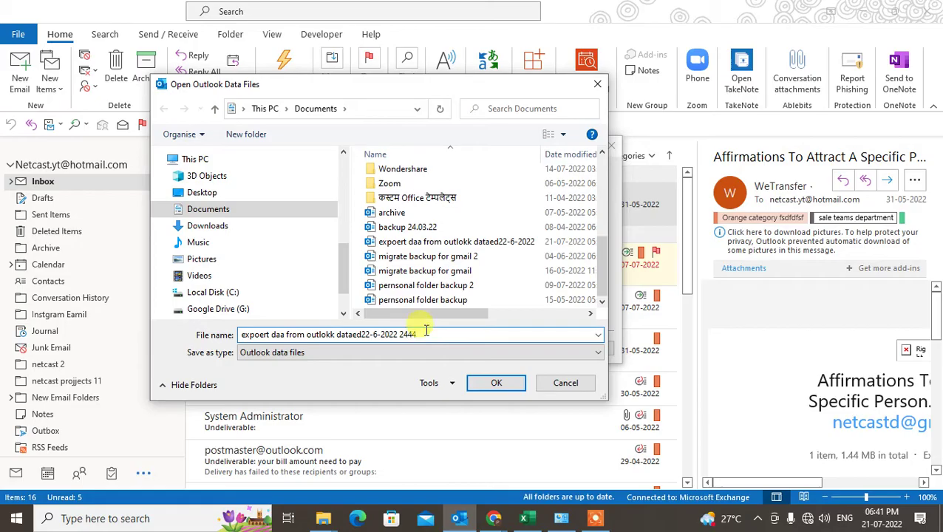
left_click(494, 384)
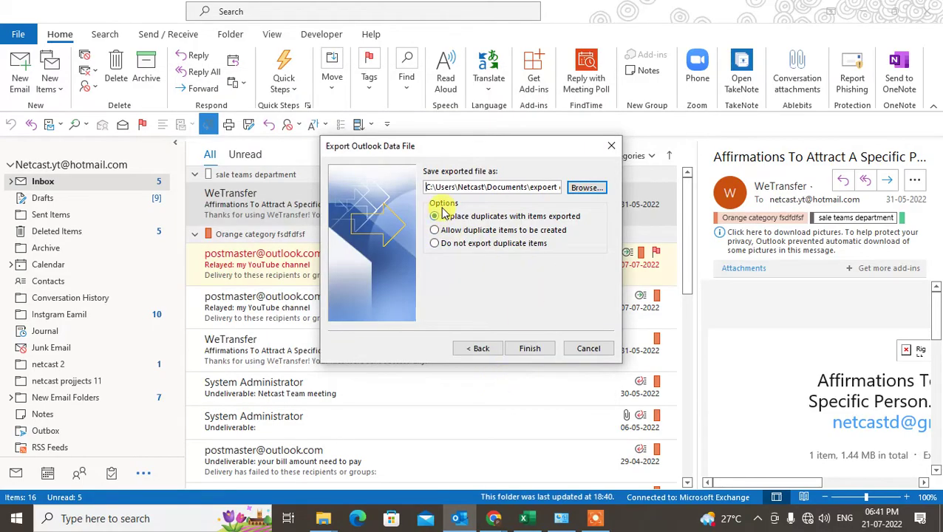
Step: Finish the export, creating the .pst data file without a password
left_click(528, 348)
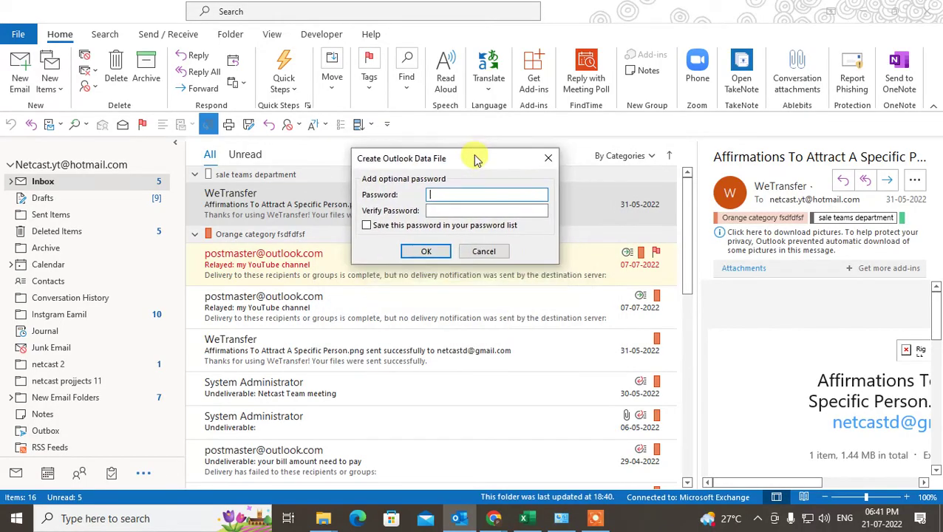
left_click_drag(493, 179, 473, 158)
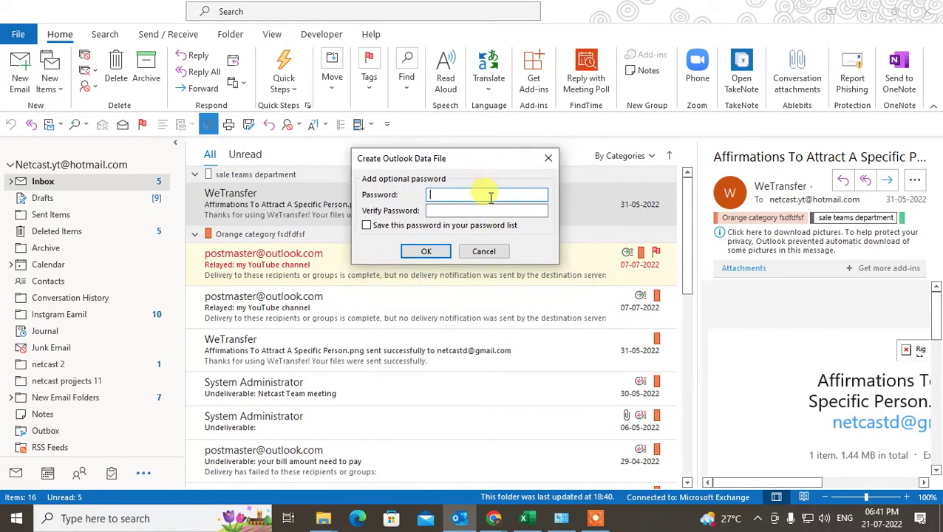
left_click(425, 251)
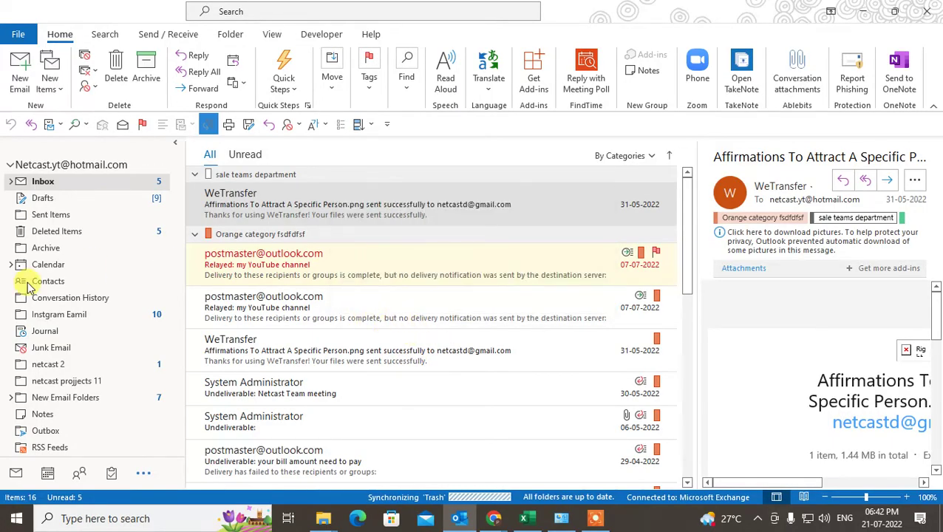
scroll(228, 282, "down", 2)
scroll(228, 283, "up", 2)
mouse_move(685, 184)
left_mouse_down()
mouse_move(695, 414)
mouse_move(687, 188)
left_mouse_up()
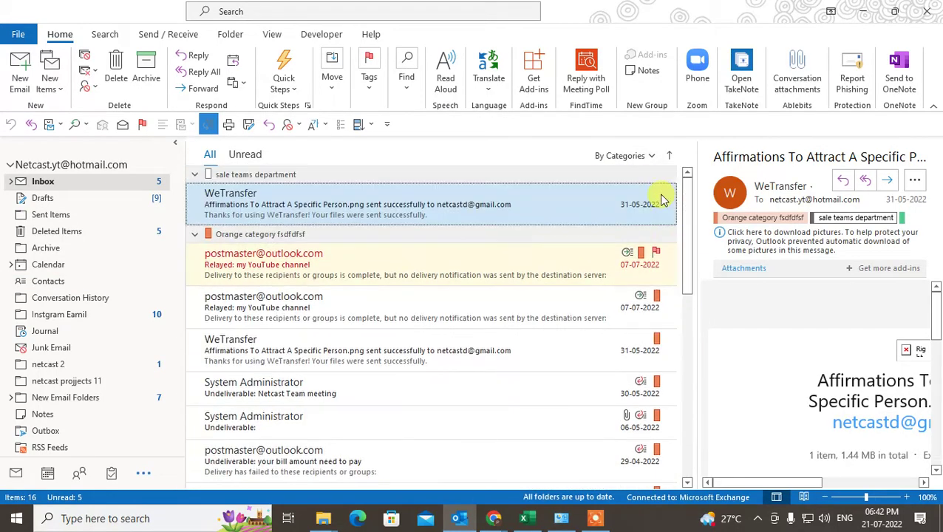
Step: Start importing an Outlook Data File (.pst) and browse for the file
left_click(19, 35)
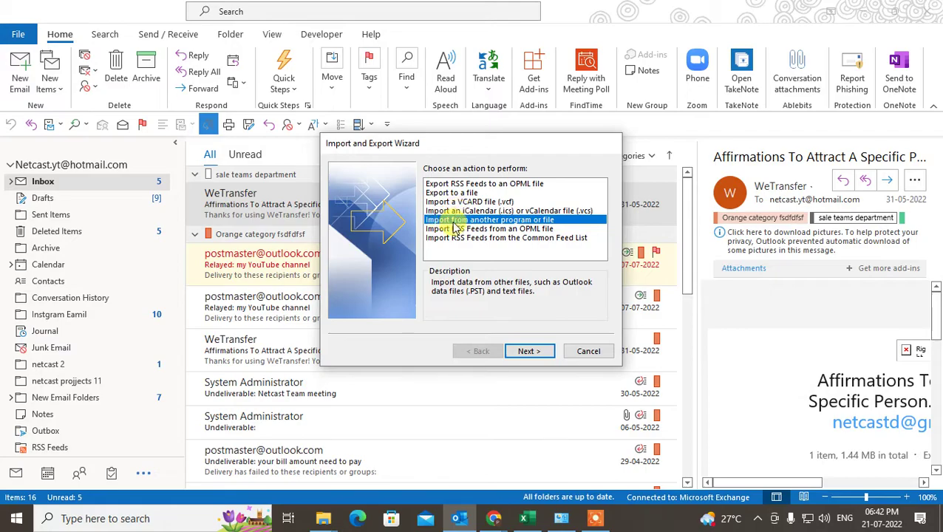
left_click(529, 351)
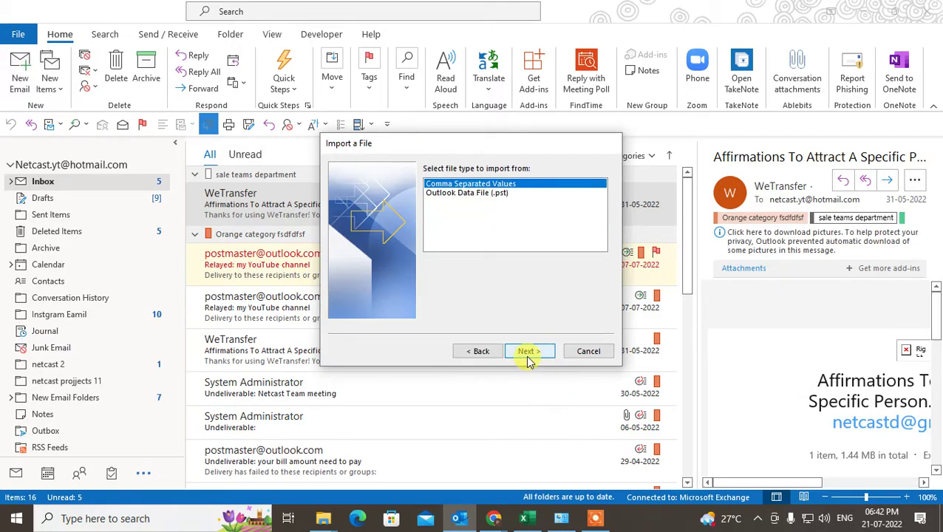
left_click(478, 193)
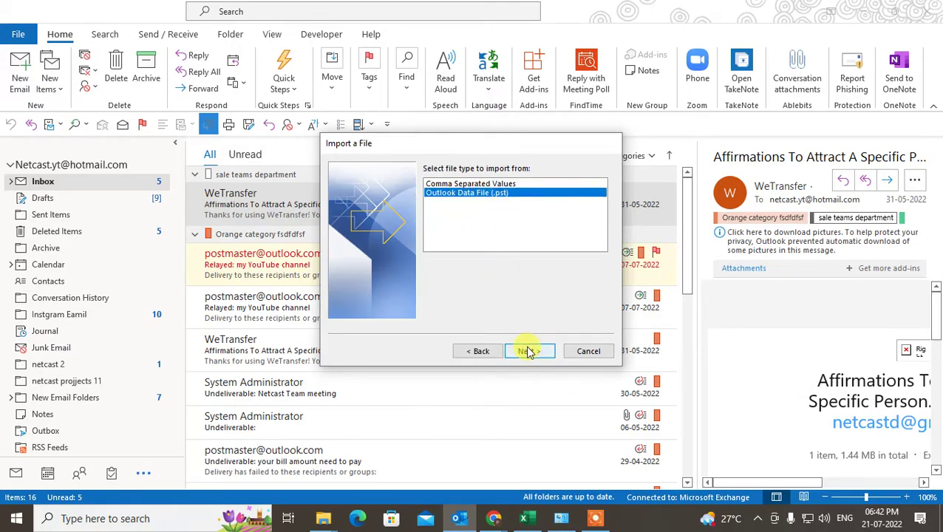
left_click(529, 351)
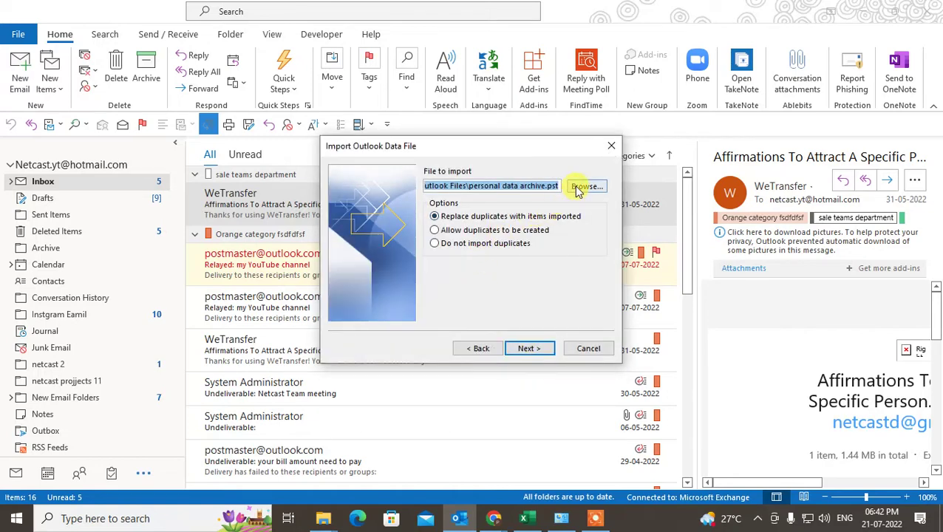
left_click(584, 186)
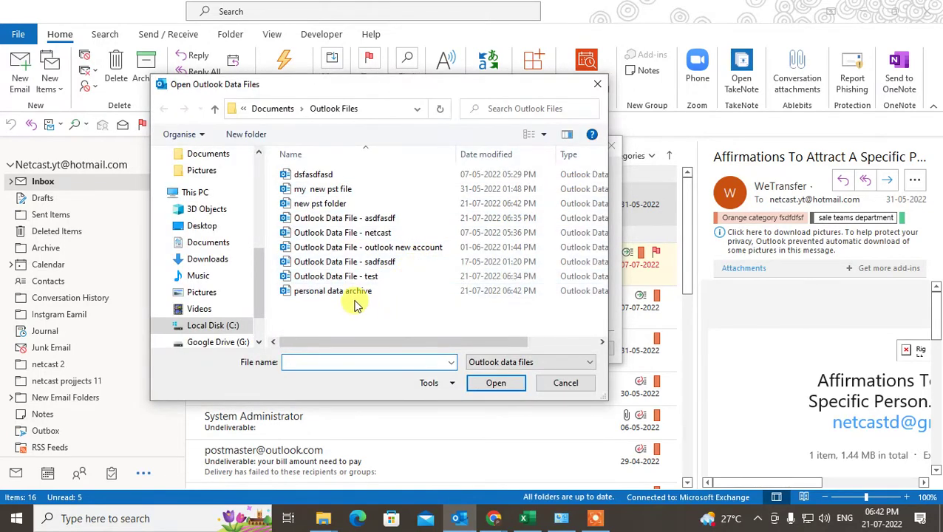
Step: Look through the available .pst data files in the Open dialog
left_click(358, 261)
left_click(377, 247)
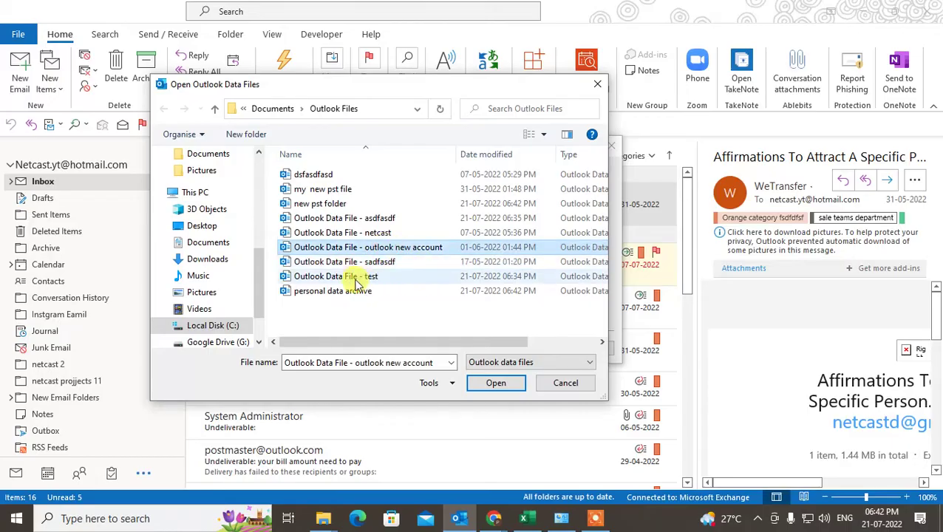
left_click(354, 278)
left_click(379, 233)
left_click(399, 219)
left_click(429, 248)
left_click(427, 263)
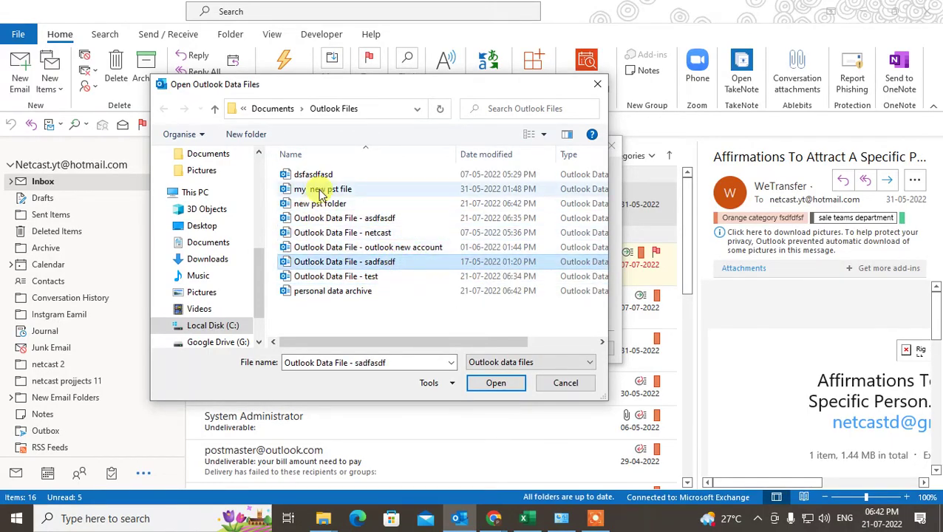
left_click_drag(462, 87, 437, 85)
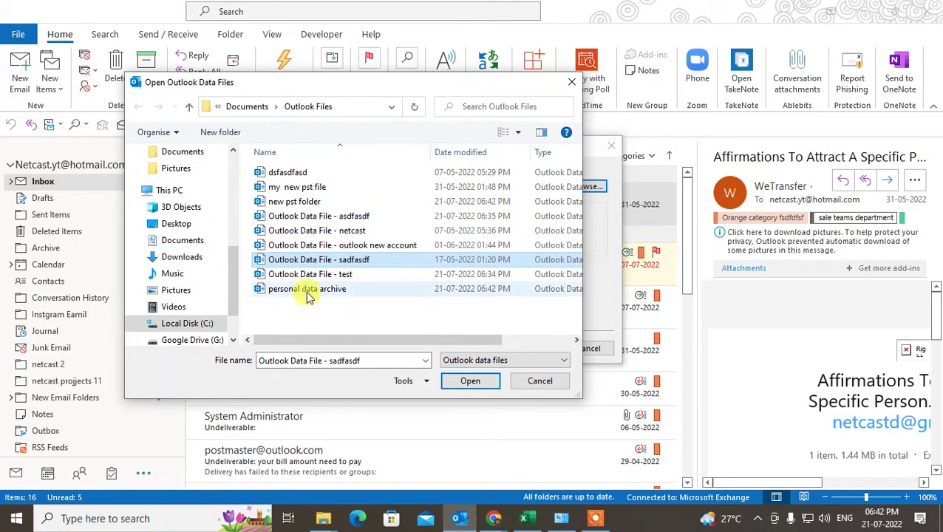
left_click(279, 289)
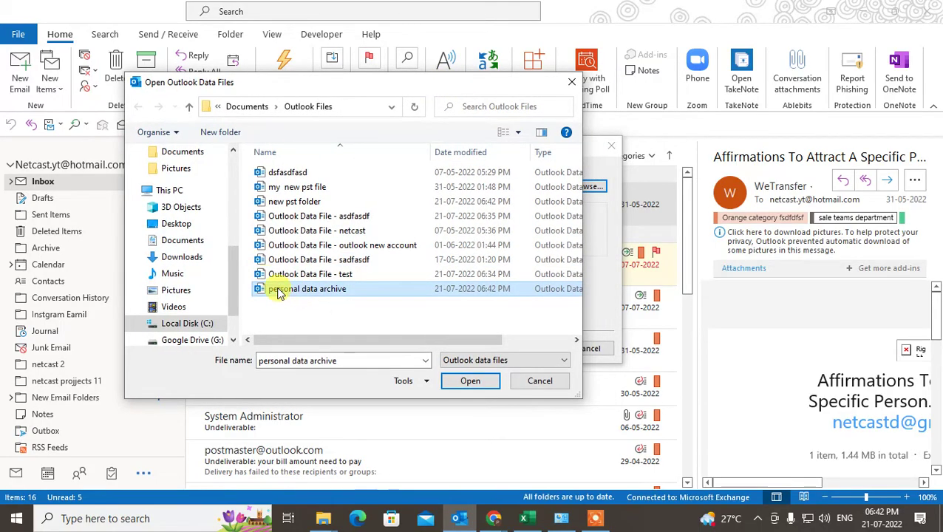
left_click(361, 260)
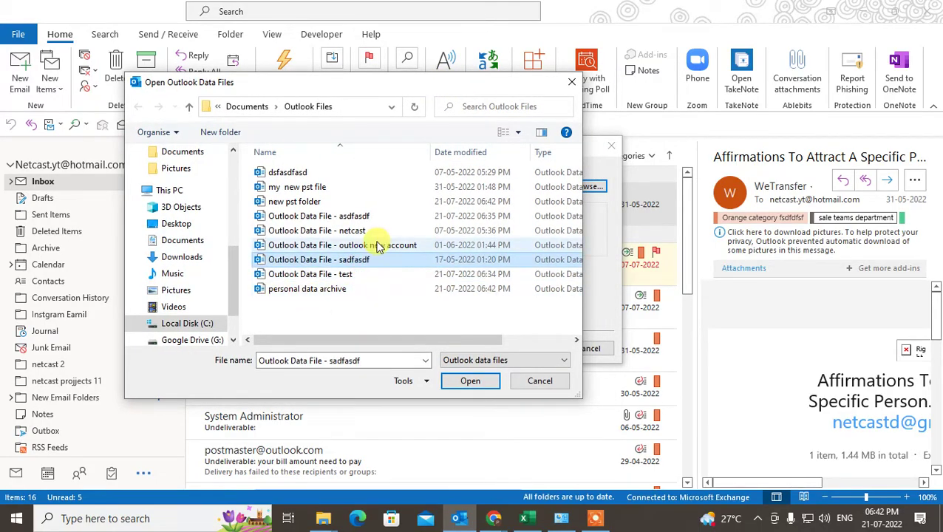
left_click(376, 246)
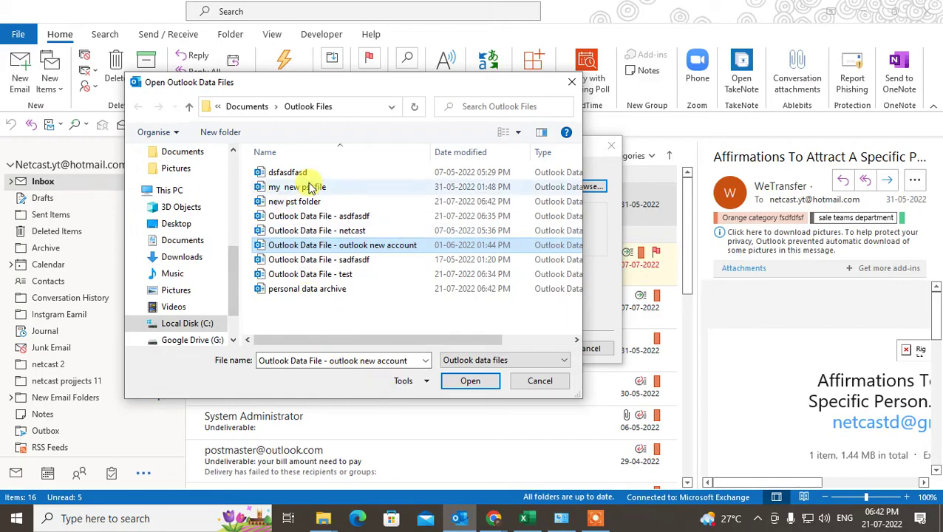
left_click(280, 175)
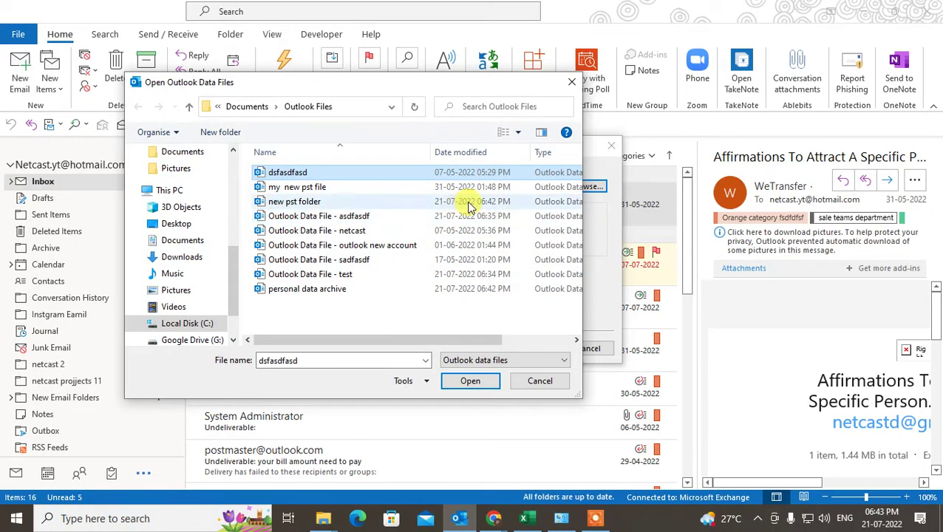
Step: Choose the 'new pst folder' data file and continue the import
left_click(468, 202)
left_click(314, 203)
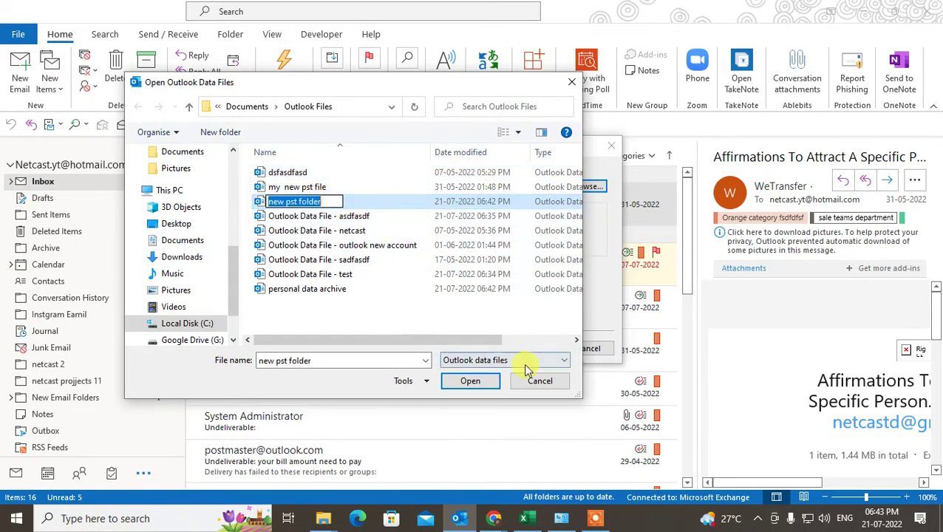
left_click(375, 339)
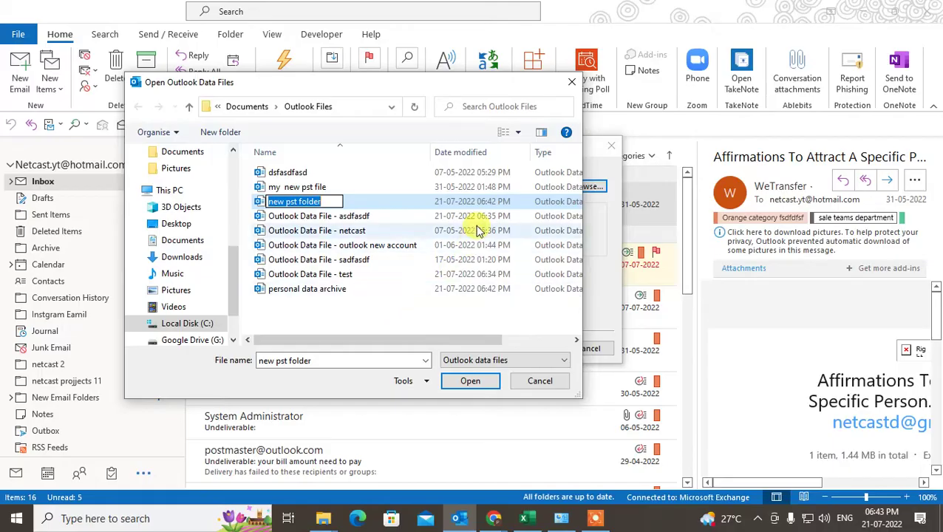
left_click(473, 201)
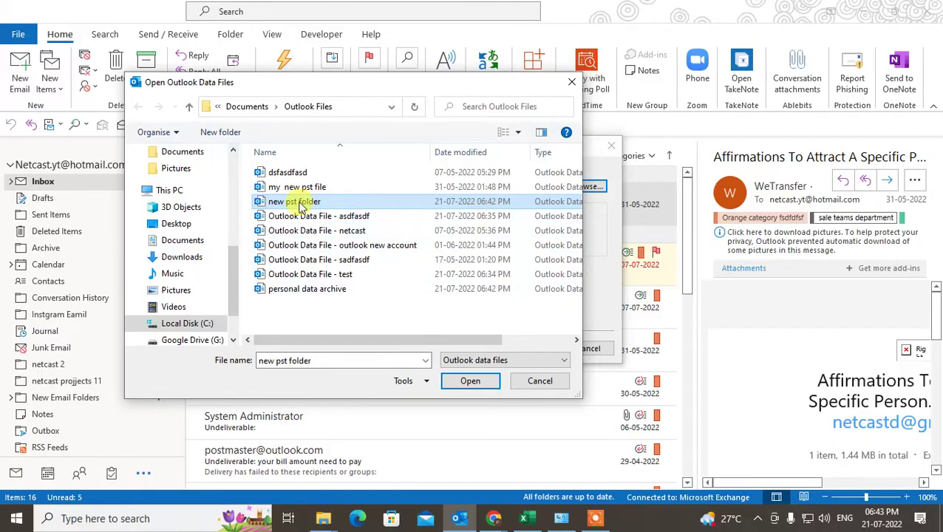
left_click(466, 383)
left_click(542, 348)
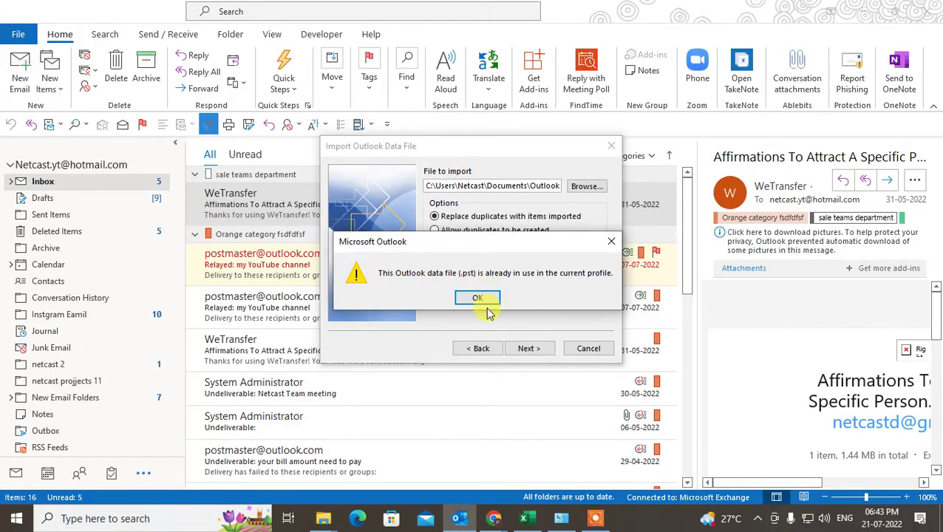
Step: Dismiss the warning that the data file is already in use
left_click(608, 244)
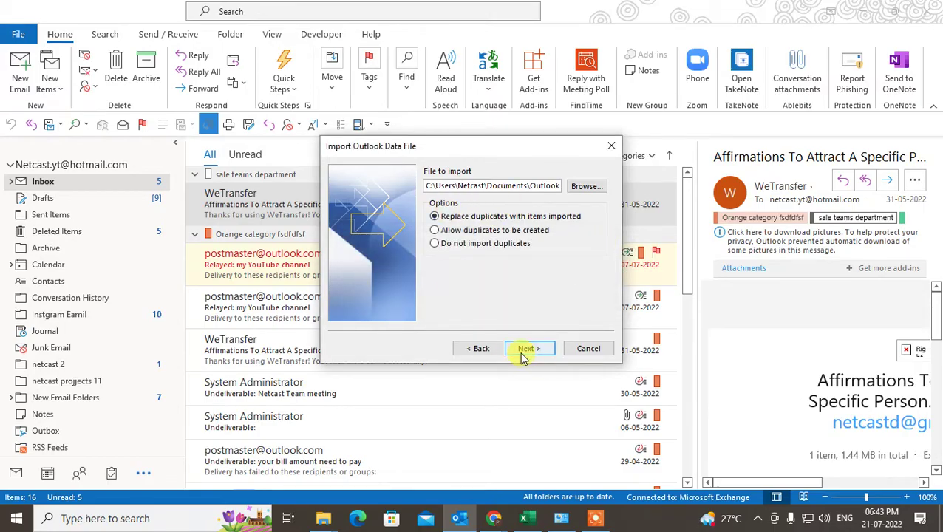
Step: Close the import wizard, collapse personal data archive and expand new pst folder
left_click(613, 147)
scroll(83, 391, "down", 5)
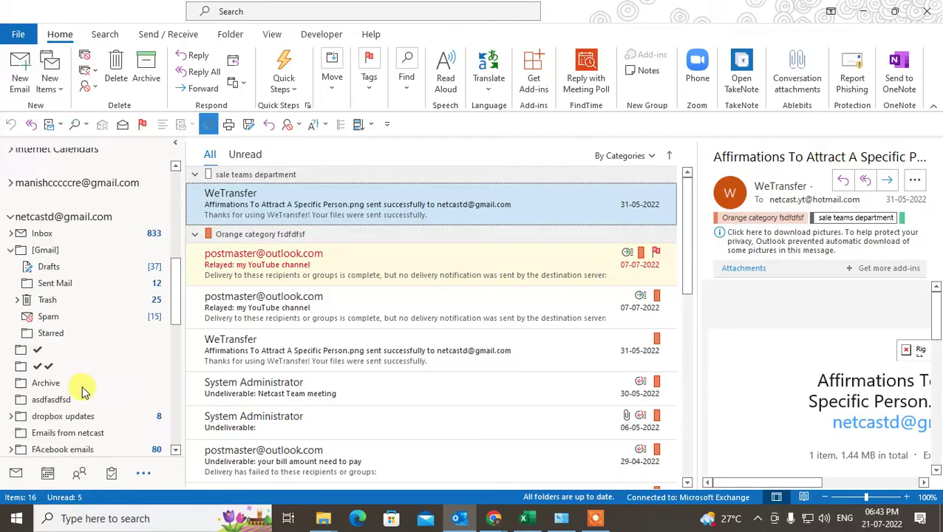
scroll(82, 388, "down", 5)
scroll(76, 385, "down", 2)
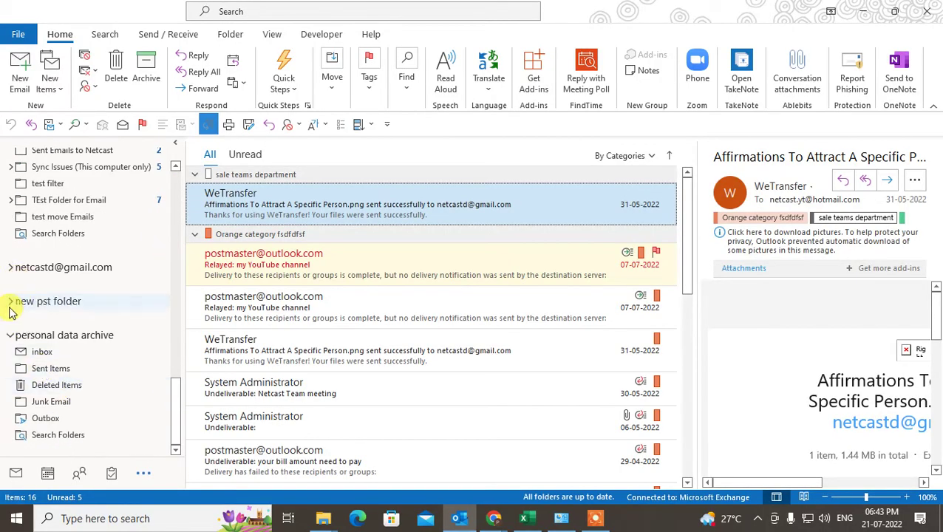
left_click(11, 335)
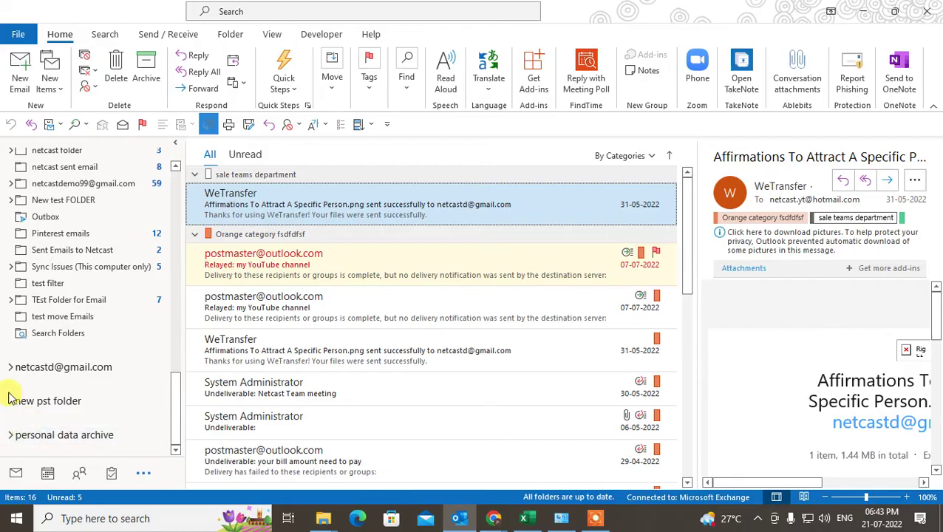
left_click(10, 401)
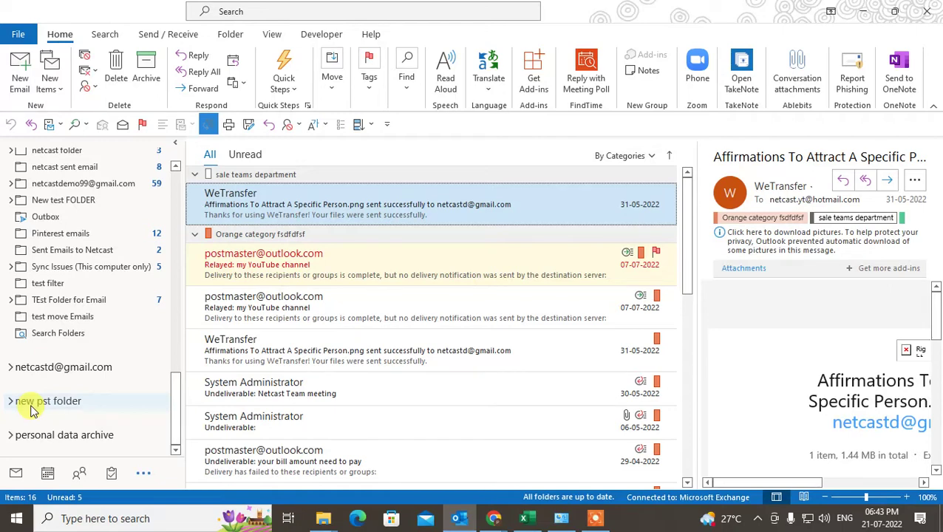
Step: Scroll the folder pane up and down to review the folder list
scroll(26, 414, "up", 5)
scroll(27, 414, "up", 5)
scroll(27, 414, "up", 5)
scroll(26, 414, "up", 1)
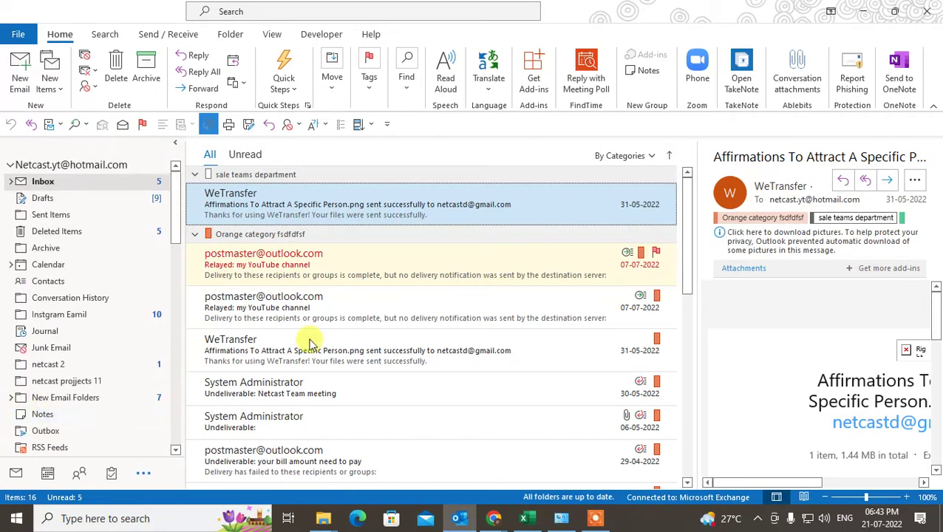
scroll(409, 307, "down", 2)
scroll(421, 320, "down", 4)
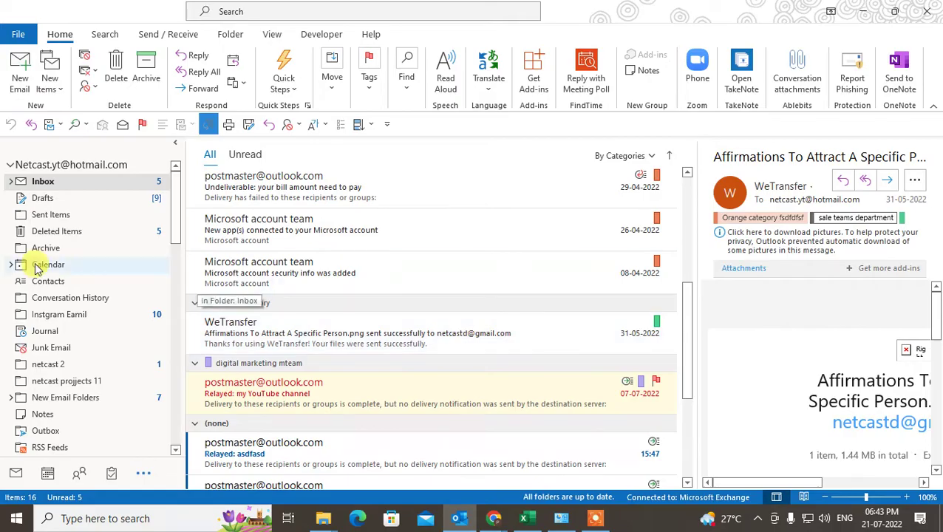
scroll(169, 295, "down", 4)
scroll(116, 295, "down", 1)
scroll(114, 294, "up", 3)
scroll(113, 292, "up", 3)
Step: Switch Outlook to Contacts and bring up the Documents folder in File Explorer
scroll(111, 291, "up", 1)
left_click(107, 283)
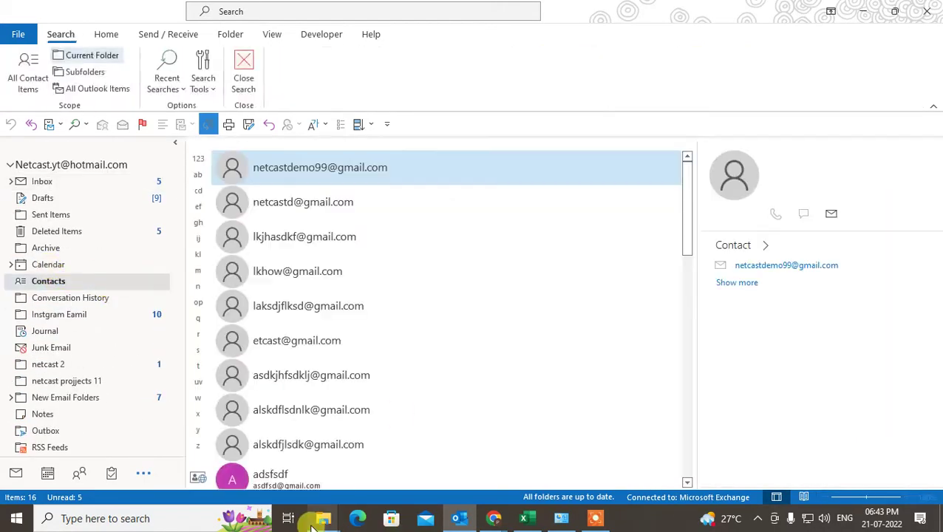
left_click(244, 462)
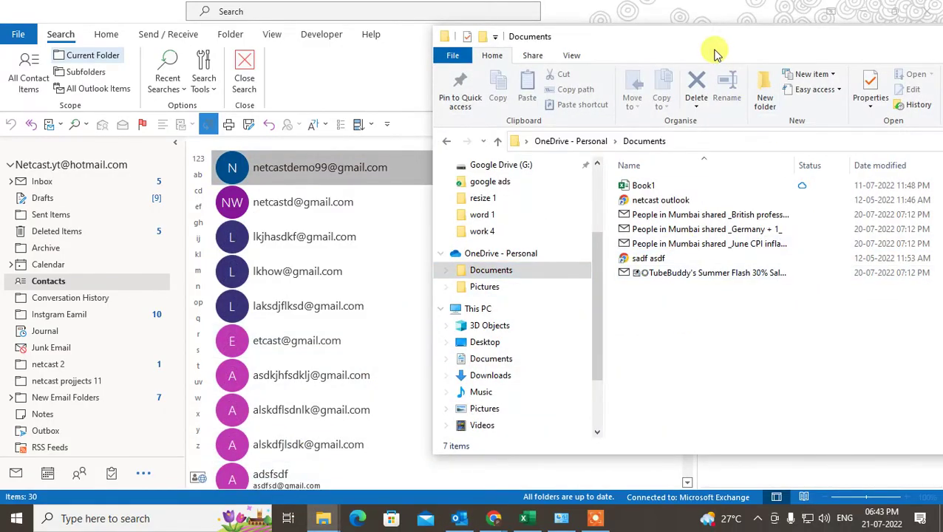
left_click_drag(689, 37, 684, 12)
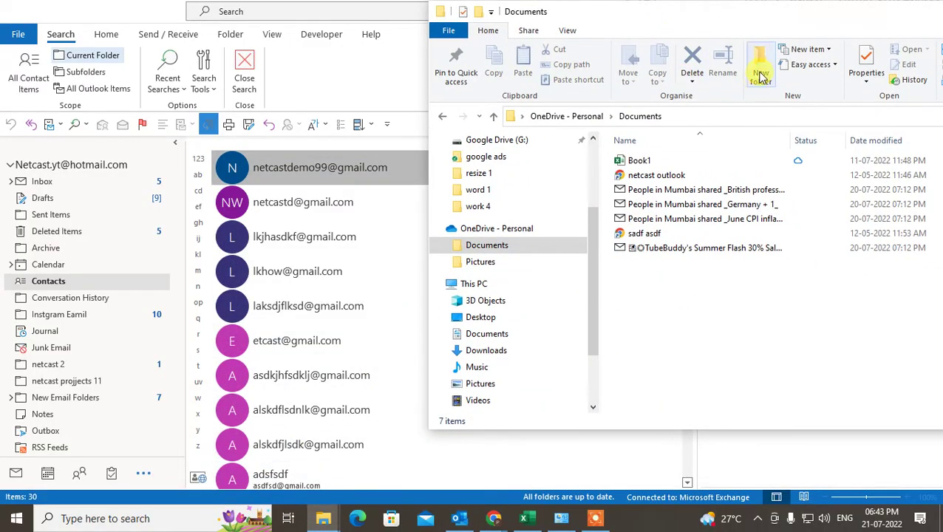
Step: Create a folder named 'draft items' in Documents and open it
left_click(761, 73)
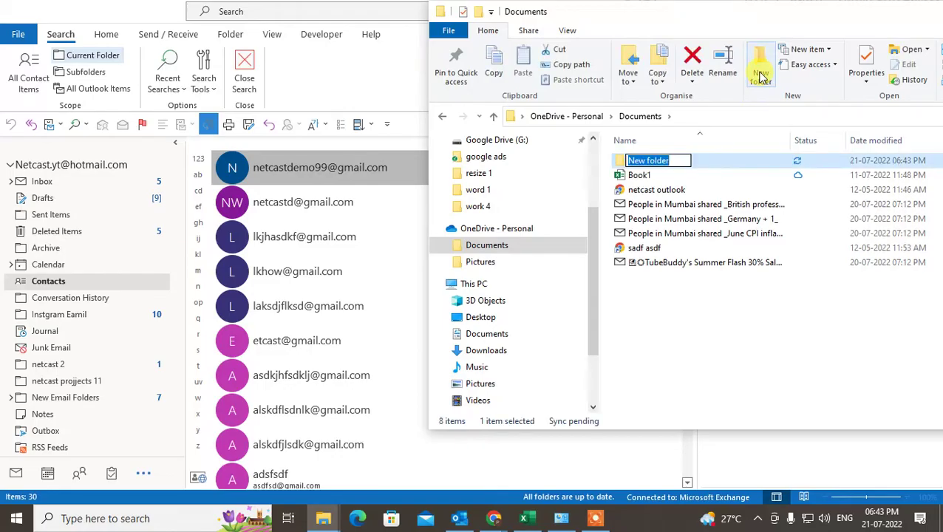
type("s")
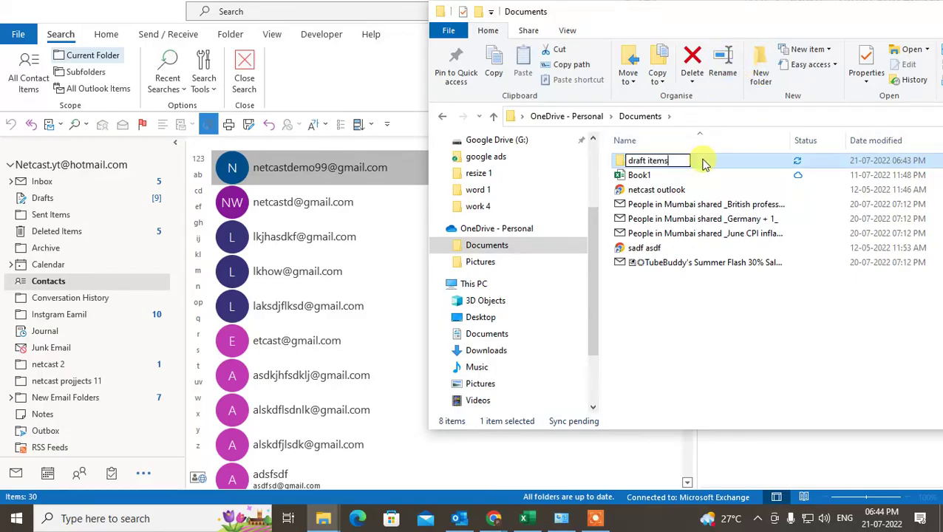
key("Return")
double_click(665, 161)
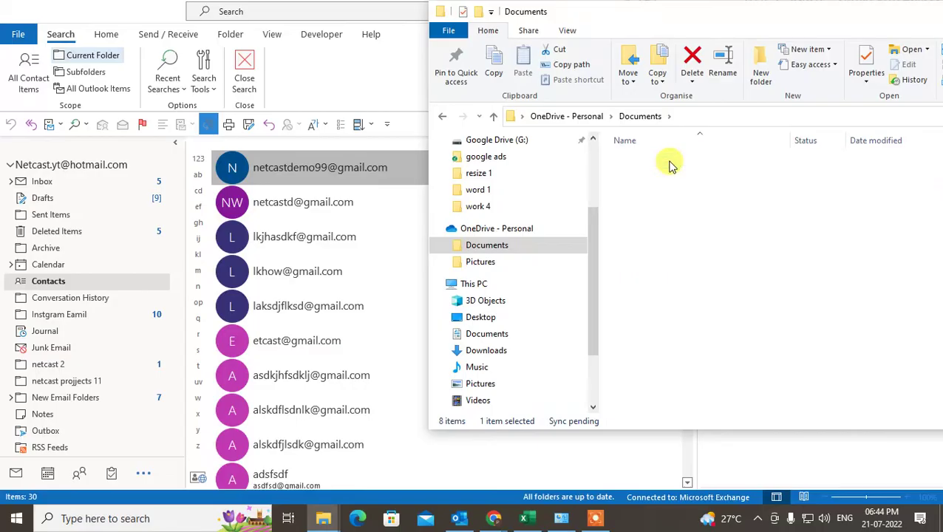
Step: Return to Outlook, open the Drafts folder and select all nine draft messages
left_click(145, 10)
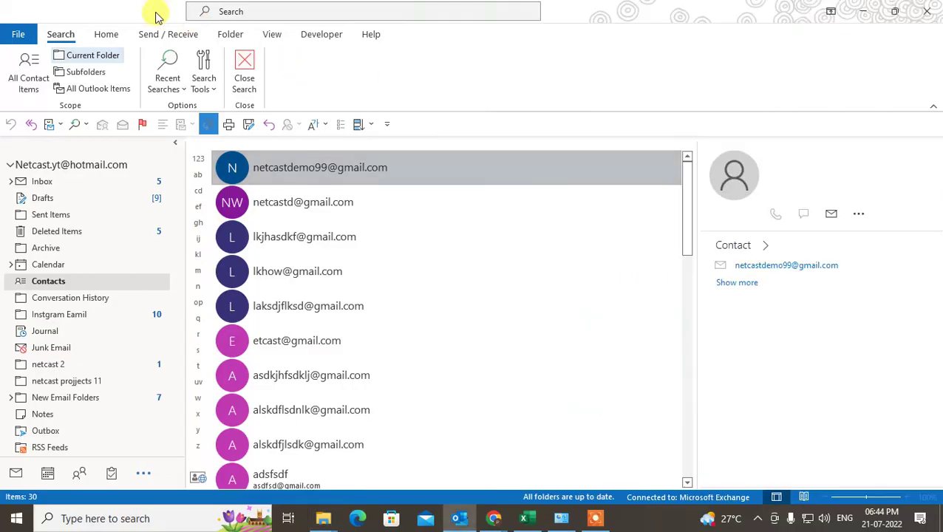
left_click(44, 198)
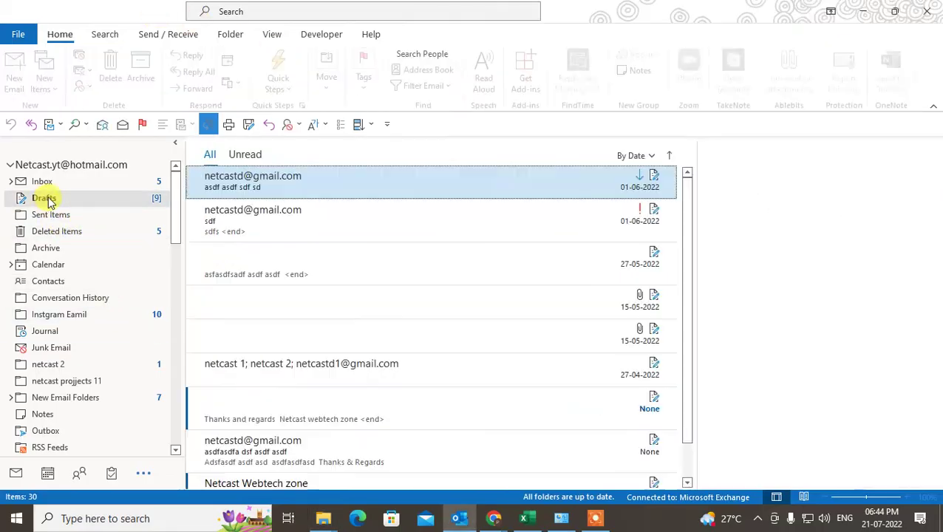
left_click(325, 240)
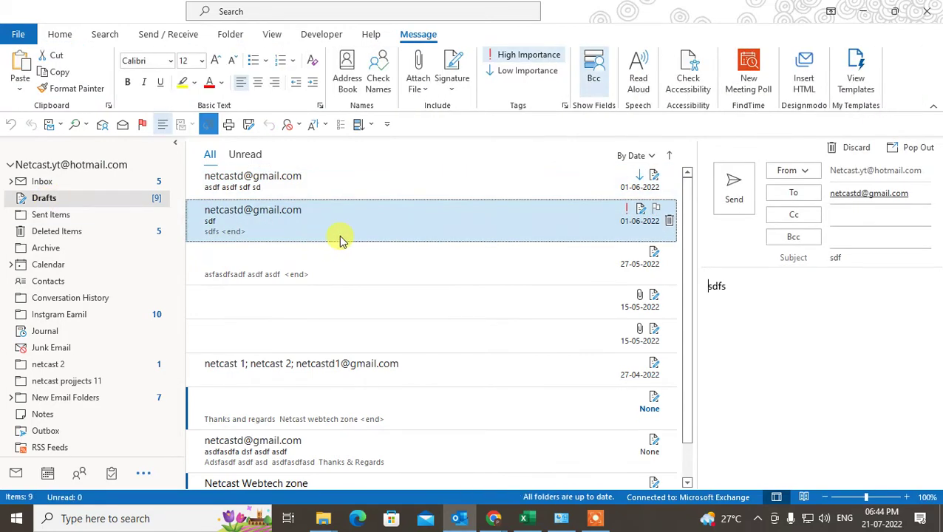
key("ctrl+a")
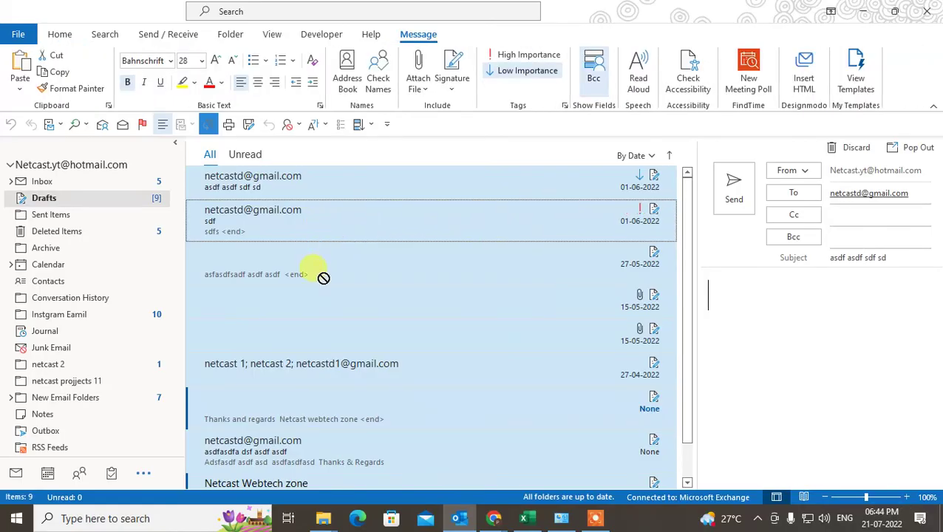
Step: Drop the nine drafts into the 'draft items' folder and shift that window left to show file types and sizes
mouse_move(323, 277)
left_mouse_down()
mouse_move(246, 459)
mouse_move(710, 244)
left_mouse_up()
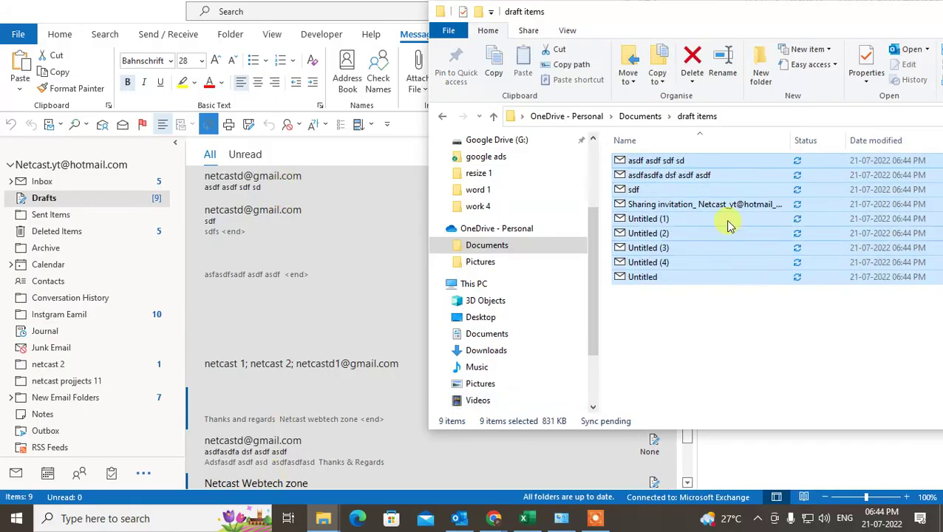
left_click(680, 120)
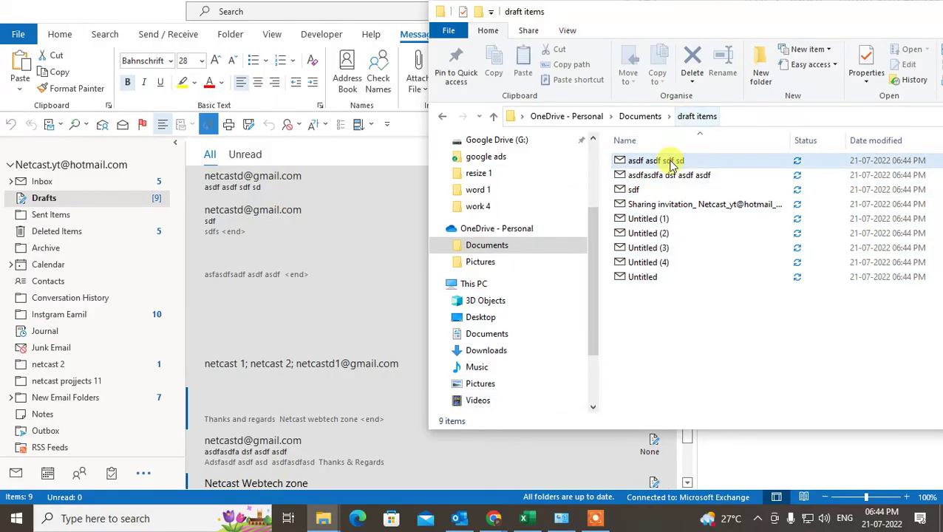
left_click_drag(622, 20, 433, 20)
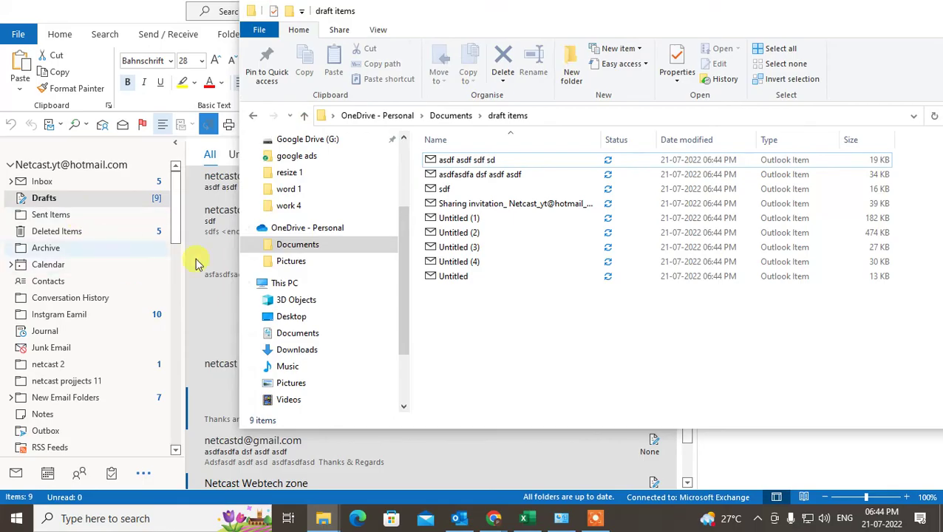